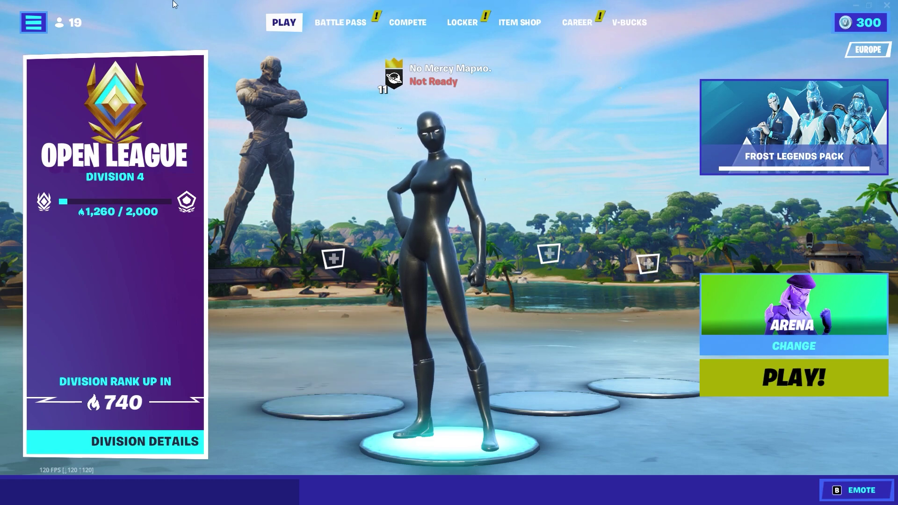
# Step: Open Fortnite's Video settings from the lobby side panel's main menu
pyautogui.click(23, 25)
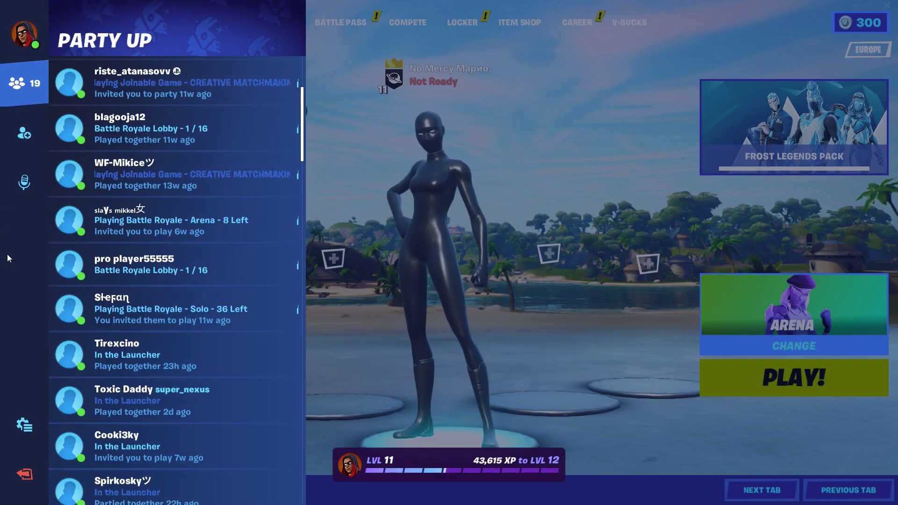
pyautogui.click(24, 425)
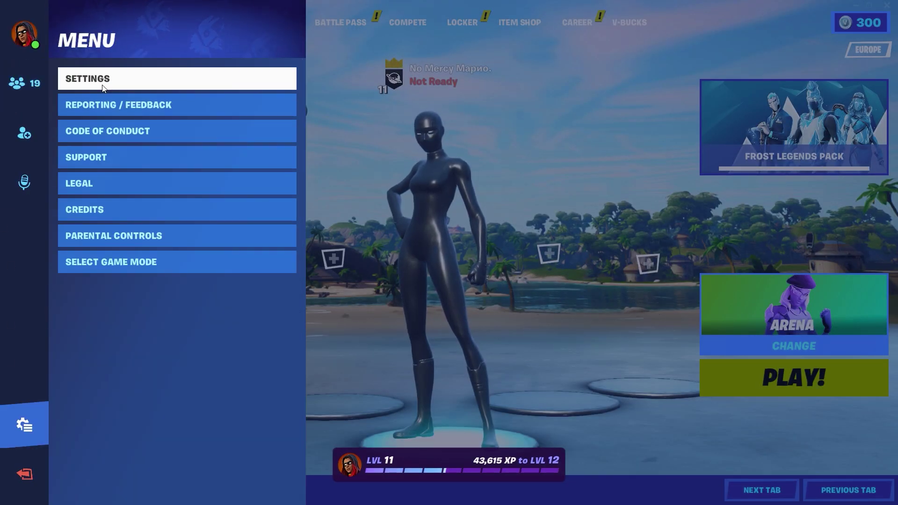
pyautogui.click(140, 78)
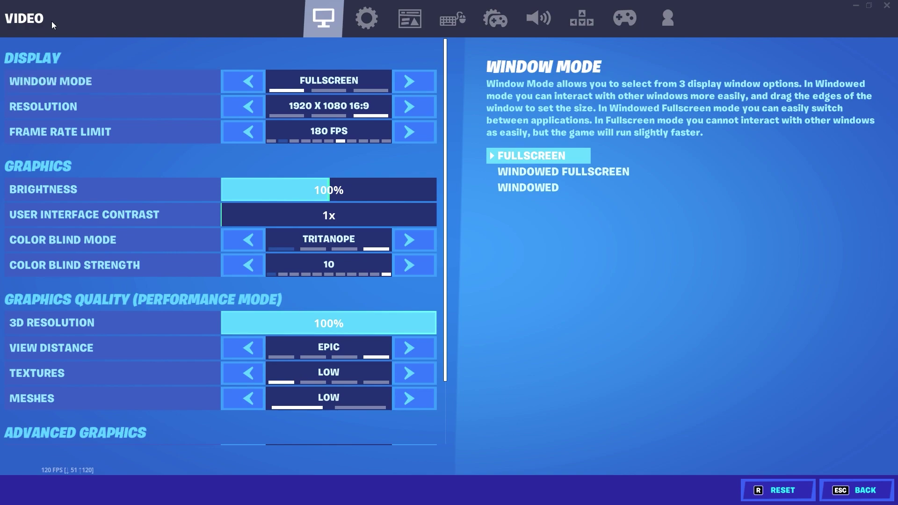
# Step: Set Rendering Mode to Performance (Beta), apply it, and confirm the restart notice
pyautogui.scroll(-3, 148, 126)
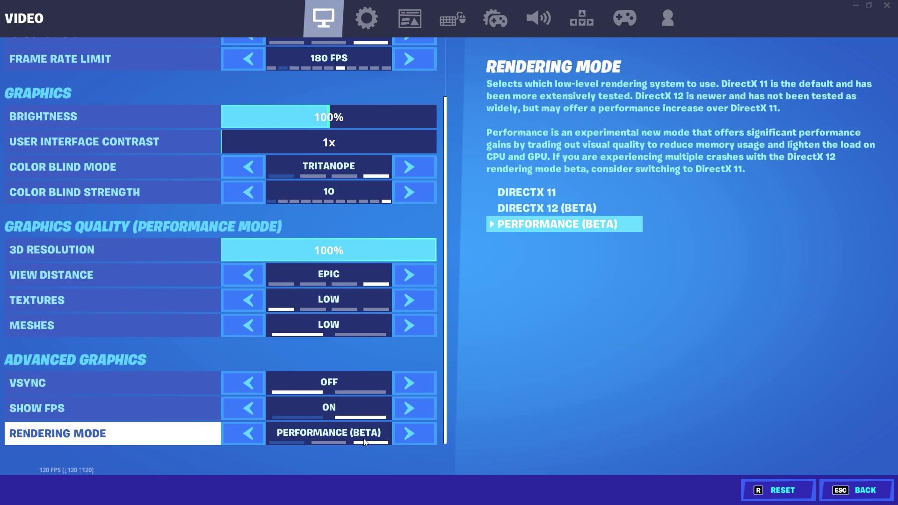
pyautogui.click(406, 440)
pyautogui.click(406, 439)
pyautogui.click(406, 440)
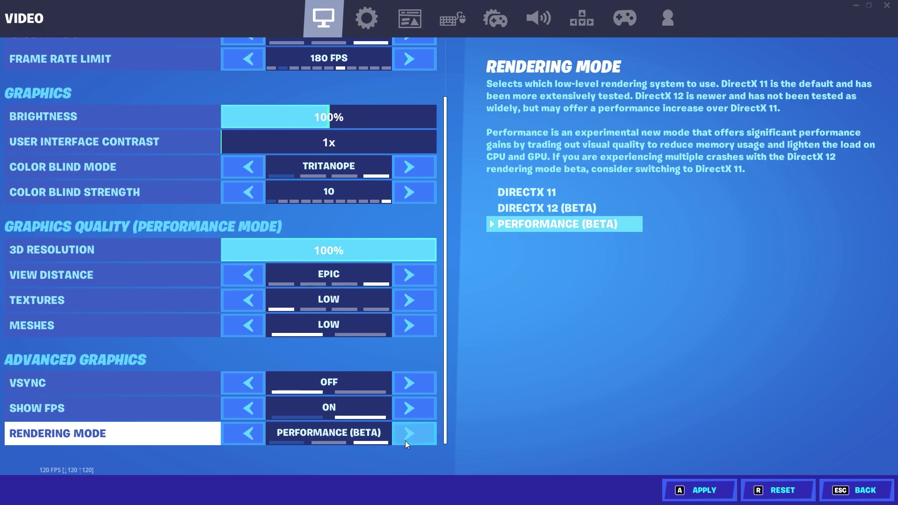
pyautogui.click(714, 498)
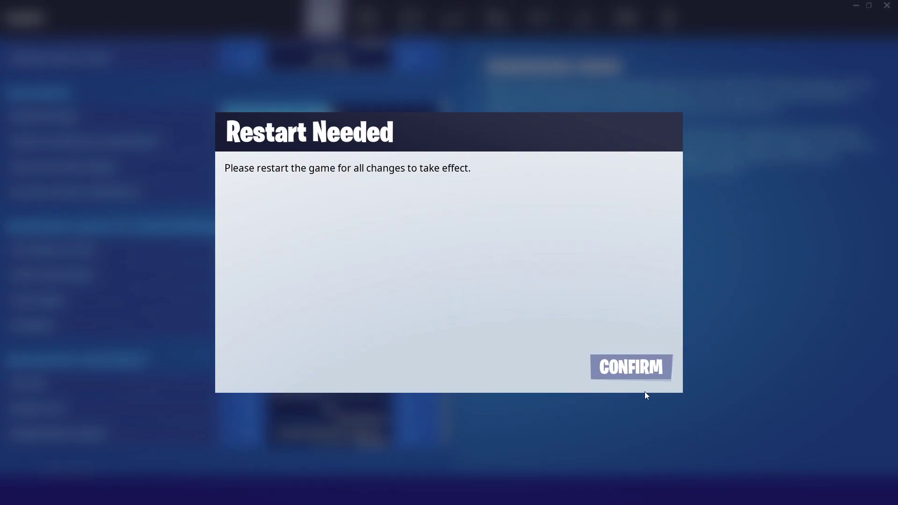
pyautogui.click(670, 369)
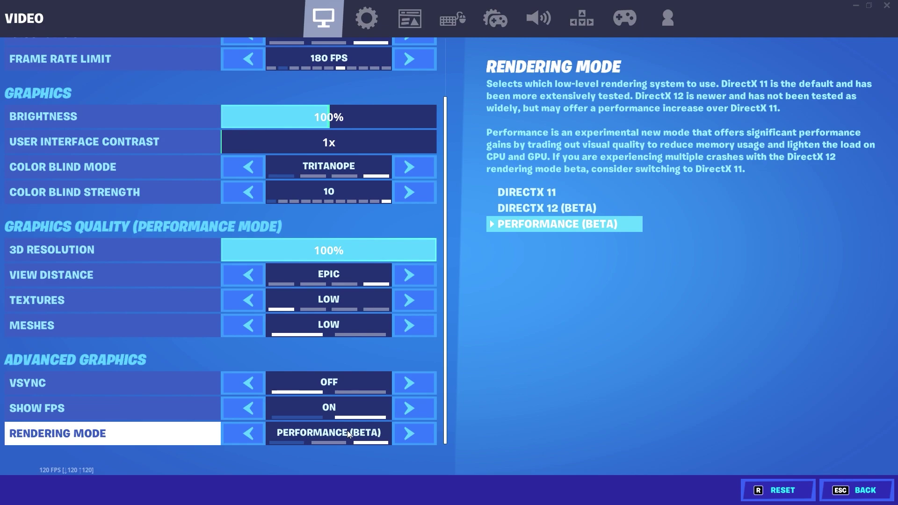
pyautogui.scroll(3, 347, 430)
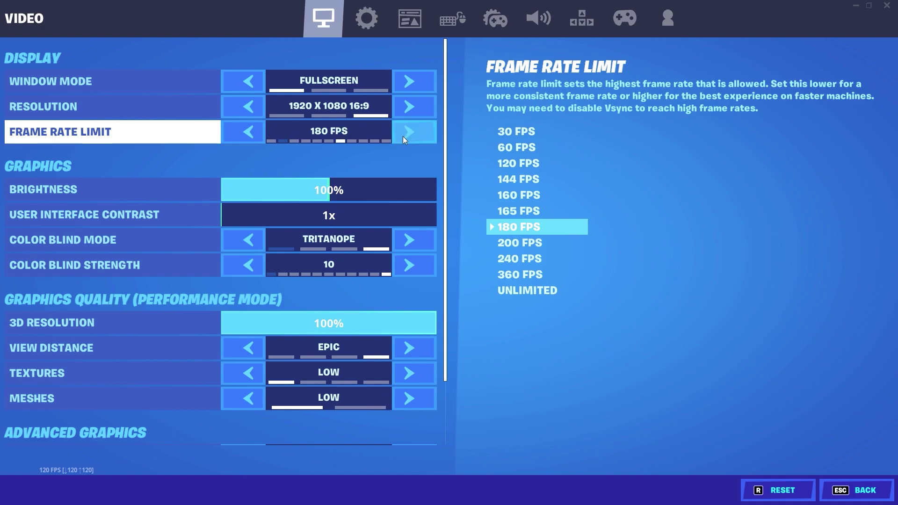
pyautogui.scroll(-2, 360, 136)
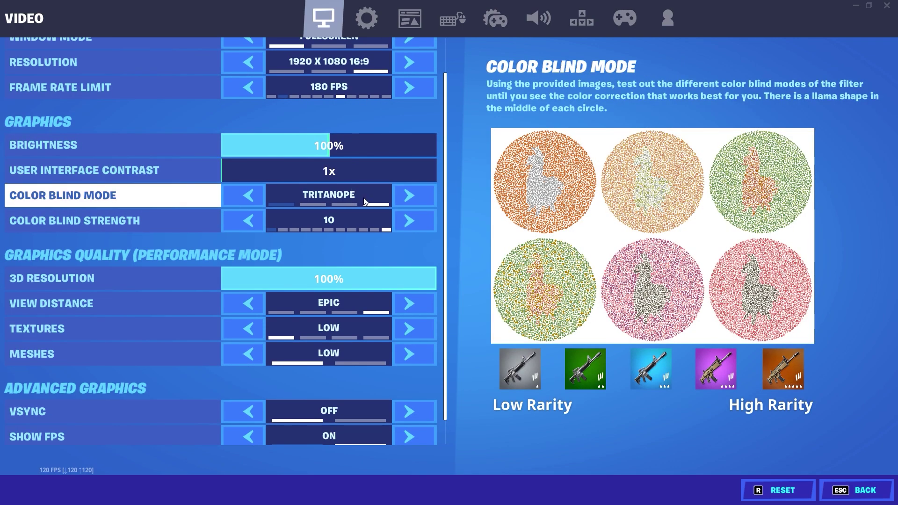
pyautogui.scroll(-1, 366, 202)
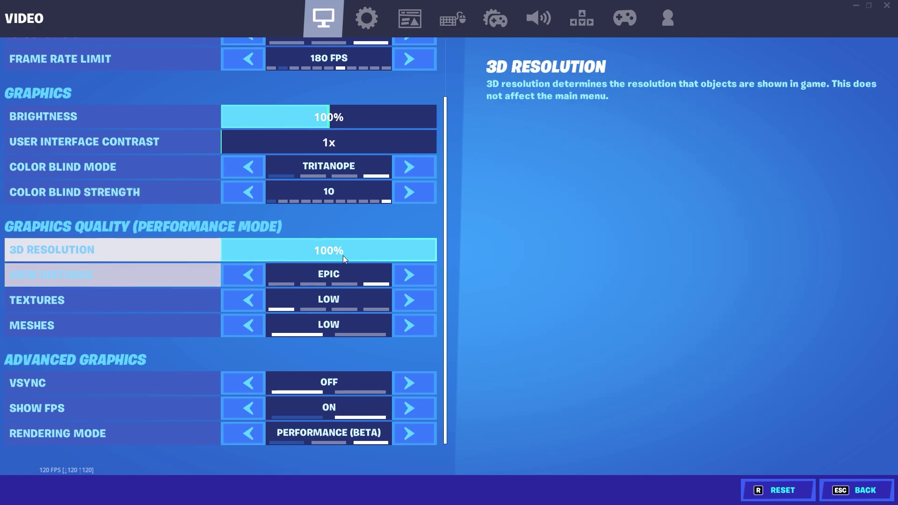
pyautogui.click(366, 250)
# Step: Restore the 3D Resolution slider to 100% and return to the top of the video list
pyautogui.moveTo(365, 250); pyautogui.dragTo(452, 255)
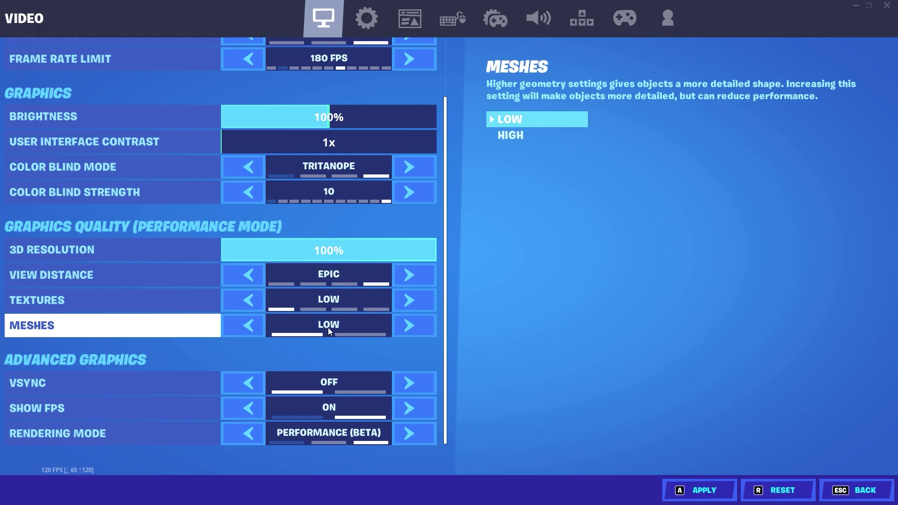
pyautogui.scroll(1, 329, 332)
pyautogui.scroll(2, 330, 338)
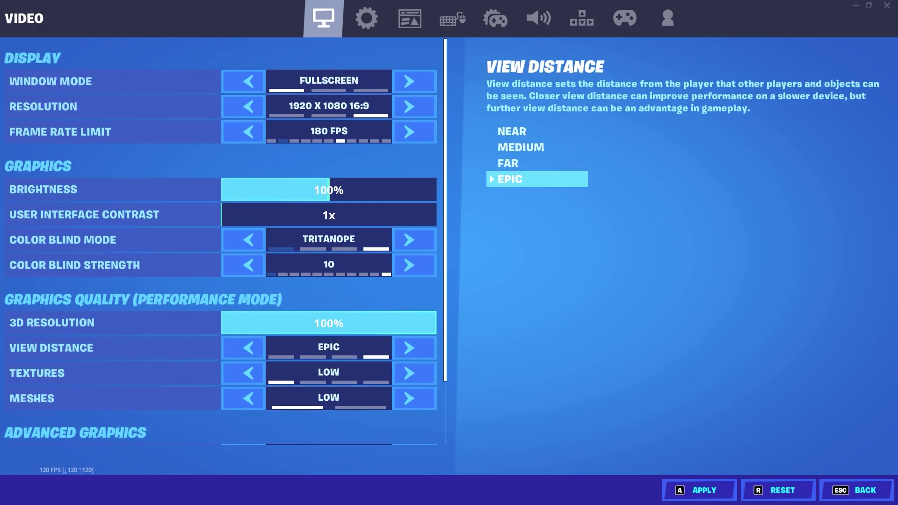
# Step: Save the unapplied video changes and exit Fortnite to the desktop
pyautogui.click(856, 490)
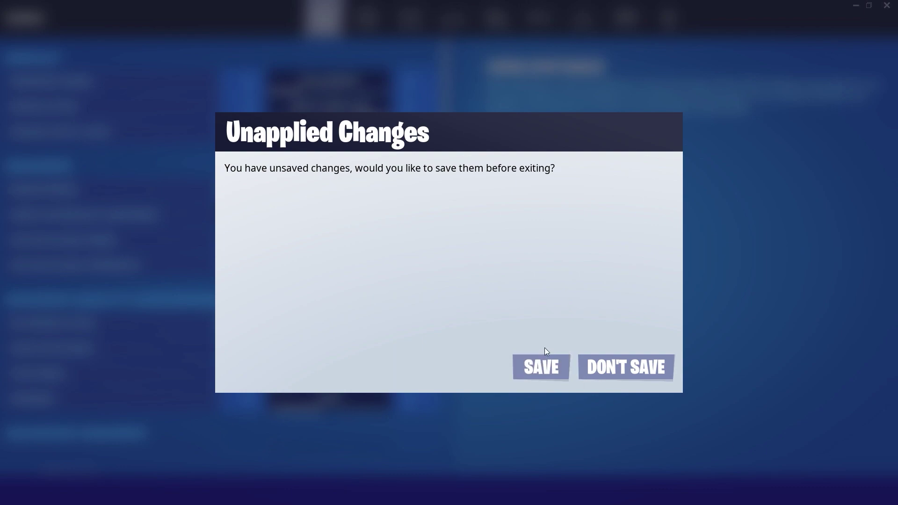
pyautogui.click(563, 362)
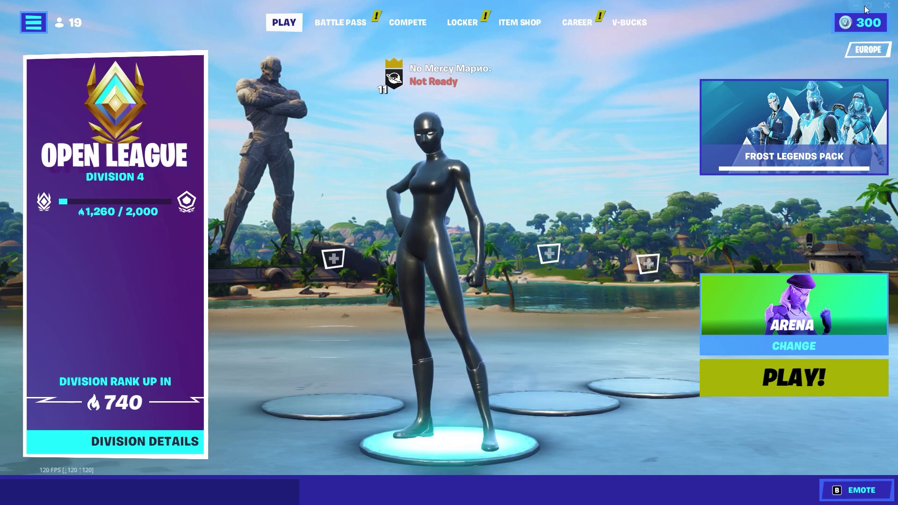
pyautogui.click(887, 5)
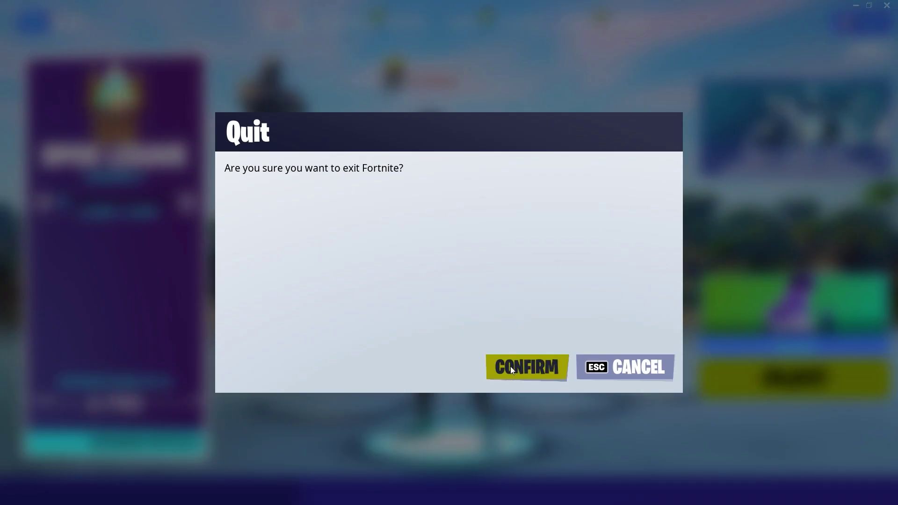
pyautogui.click(560, 364)
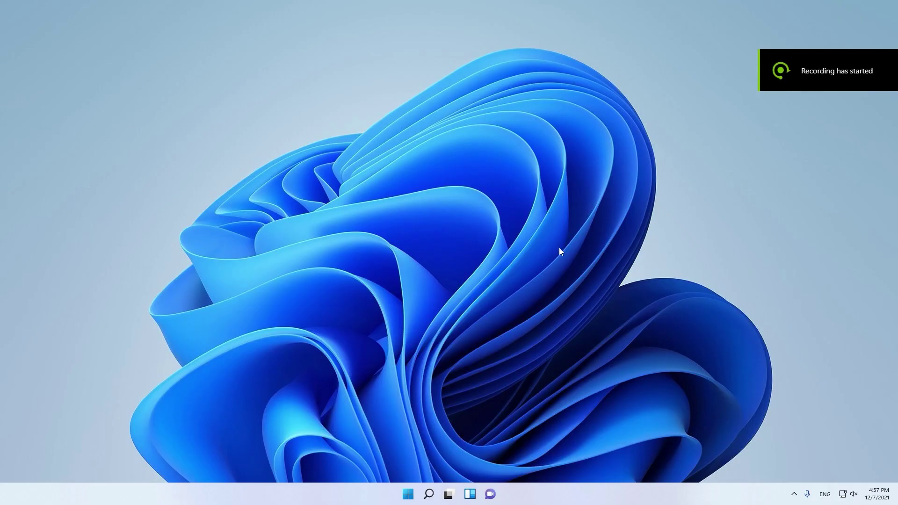
# Step: Refresh the desktop and bring up the NVIDIA tray icon's options
pyautogui.rightClick(560, 249)
pyautogui.click(564, 245)
pyautogui.click(793, 494)
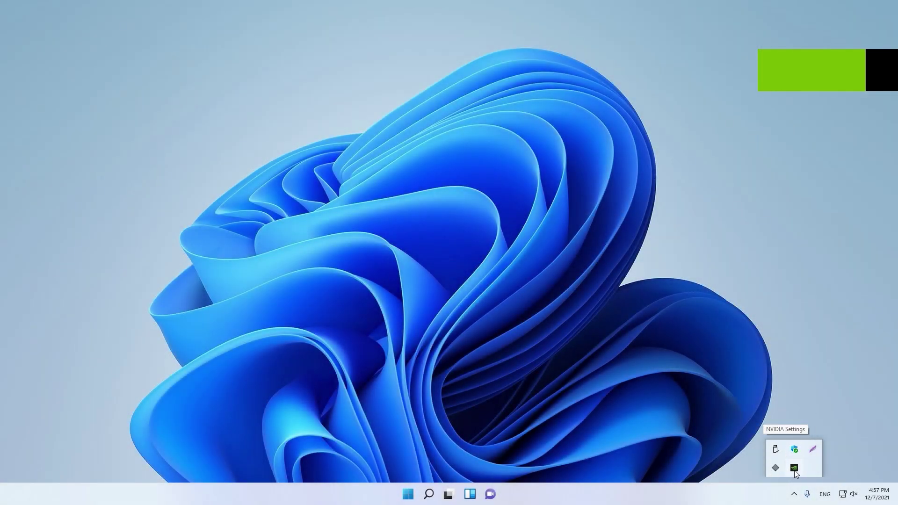
pyautogui.rightClick(796, 469)
# Step: Launch NVIDIA Control Panel maximized and start creating a custom resolution
pyautogui.click(831, 436)
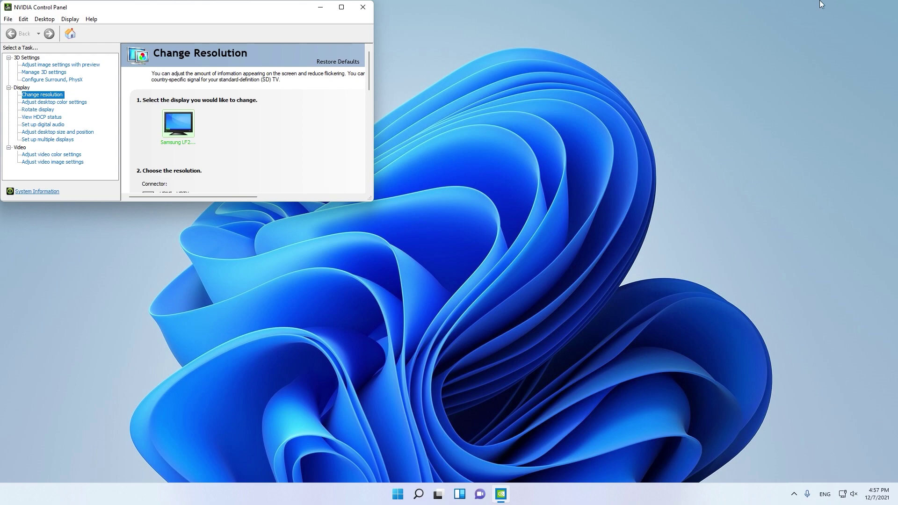
pyautogui.click(343, 8)
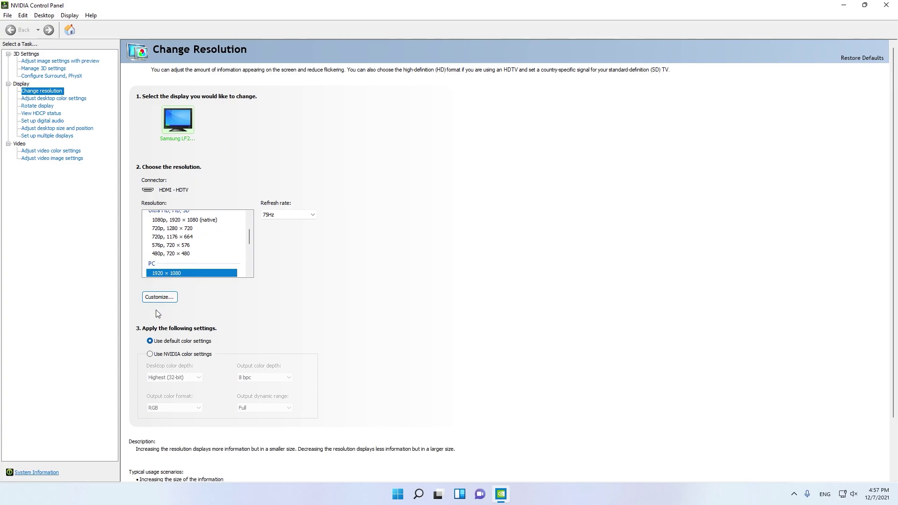
pyautogui.click(159, 298)
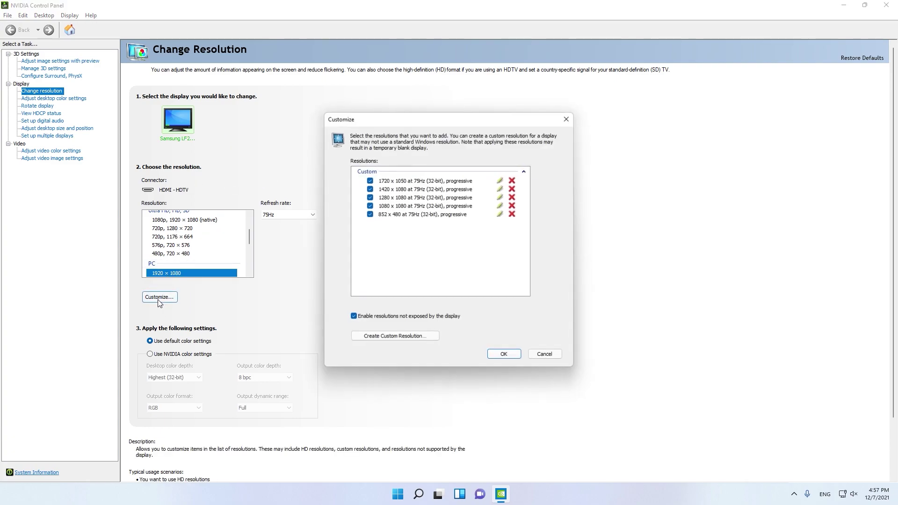
pyautogui.click(412, 338)
# Step: Enter 1280 horizontal pixels and 800 vertical lines, test, and keep the resolution
pyautogui.doubleClick(422, 178)
pyautogui.write('1280')
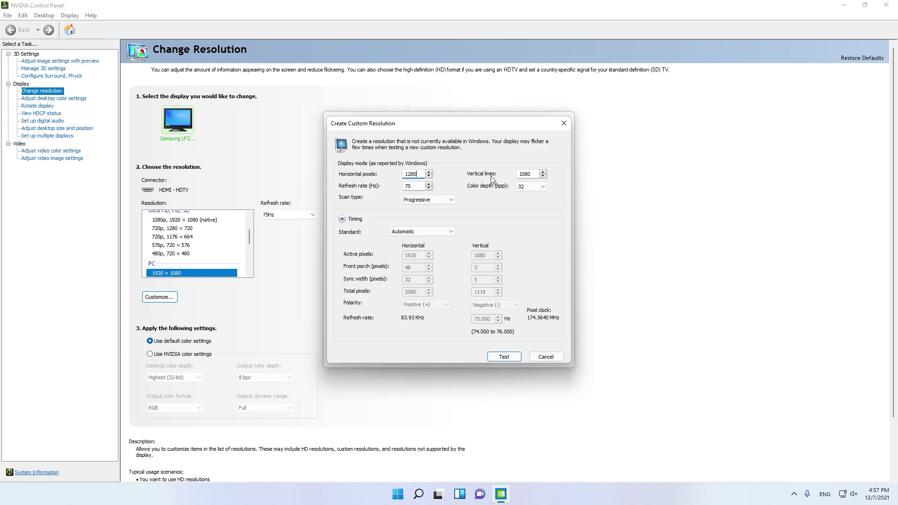
pyautogui.click(541, 177)
pyautogui.press('BackSpace')
pyautogui.press('BackSpace')
pyautogui.press('BackSpace')
pyautogui.press('BackSpace')
pyautogui.write('800')
pyautogui.click(498, 358)
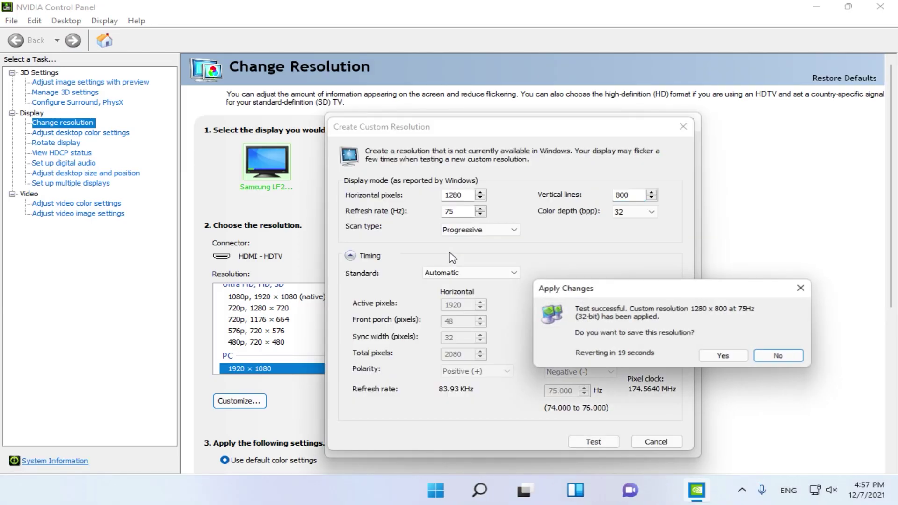
pyautogui.click(734, 359)
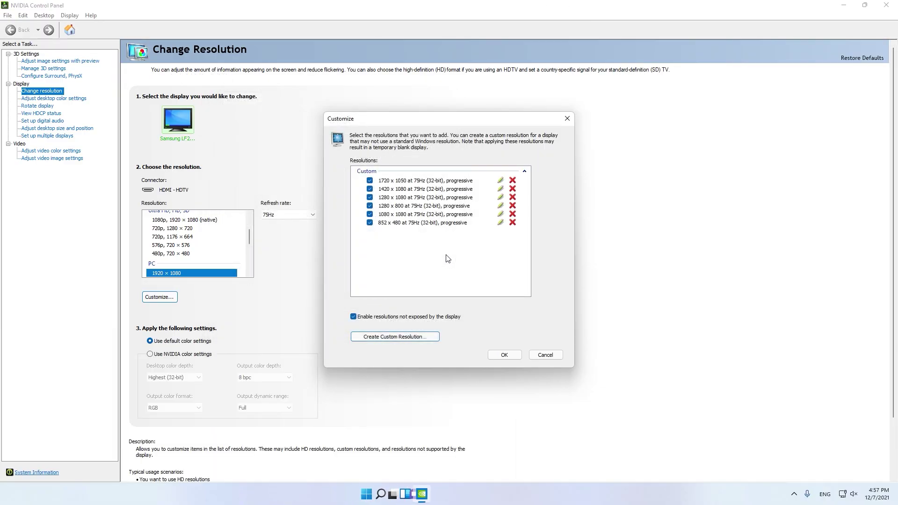
# Step: Close Customize and select the custom 1280 × 800 resolution in the Resolution list
pyautogui.click(496, 355)
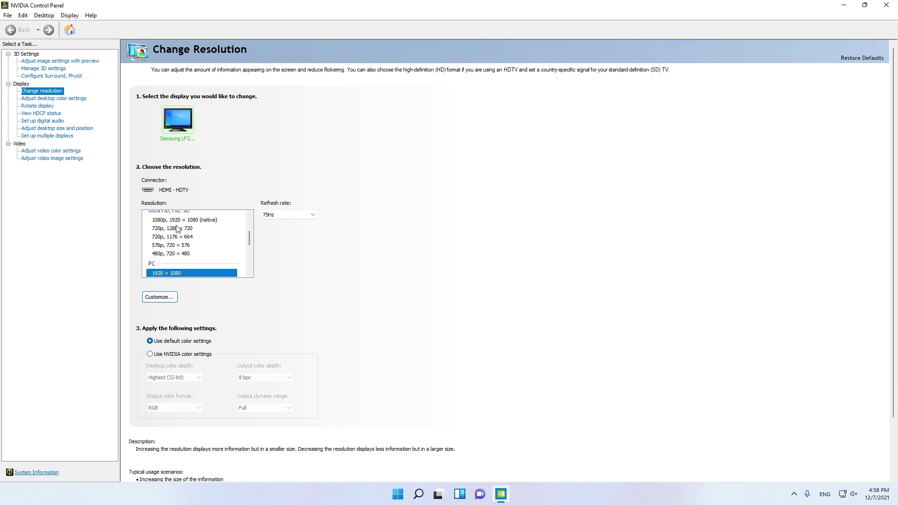
pyautogui.moveTo(252, 240); pyautogui.dragTo(251, 223)
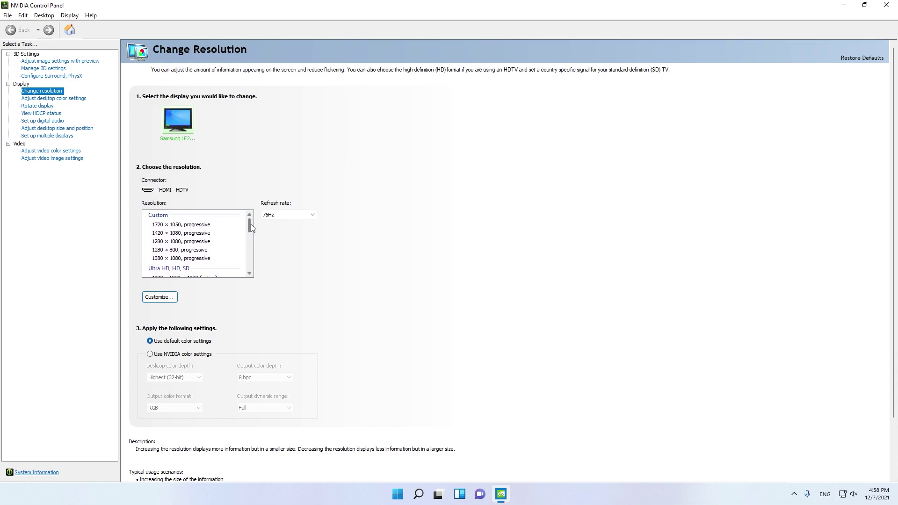
pyautogui.click(200, 252)
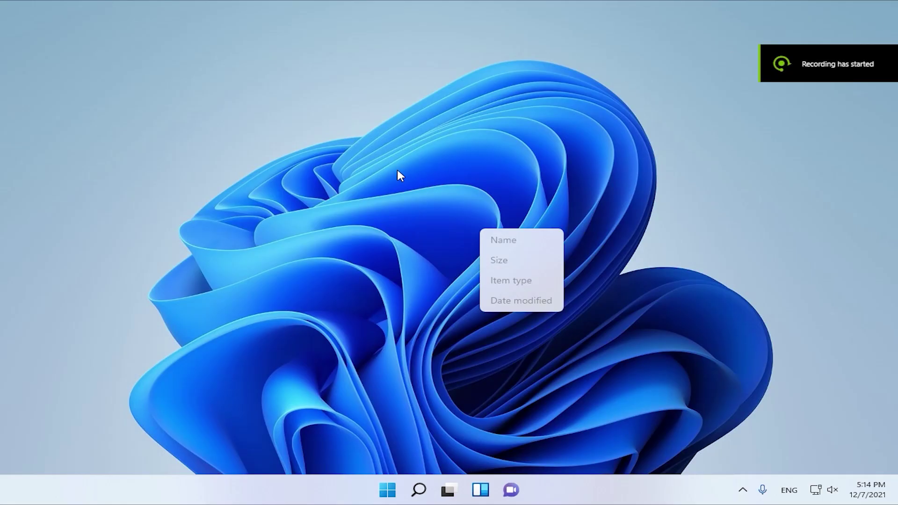
# Step: Refresh the Windows desktop several times
pyautogui.rightClick(397, 170)
pyautogui.rightClick(401, 184)
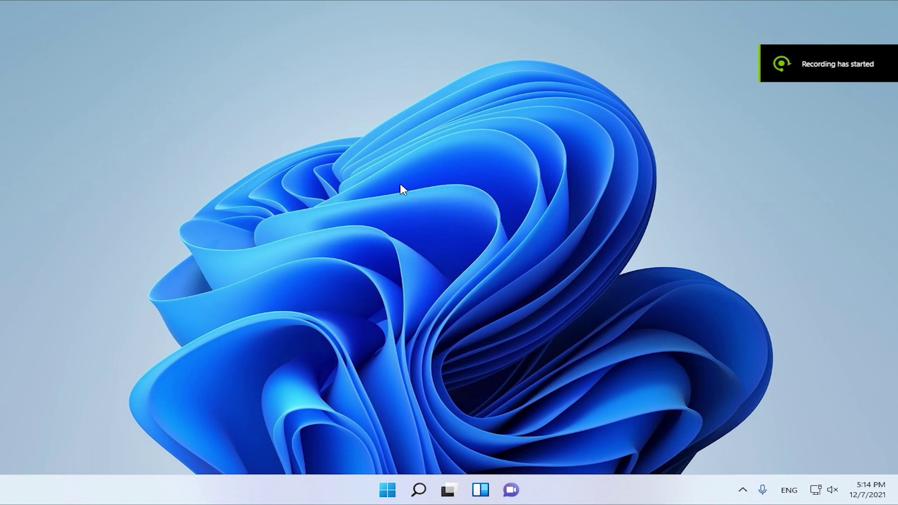
pyautogui.click(467, 245)
pyautogui.rightClick(434, 216)
pyautogui.click(478, 276)
pyautogui.rightClick(381, 203)
pyautogui.click(424, 239)
pyautogui.rightClick(422, 235)
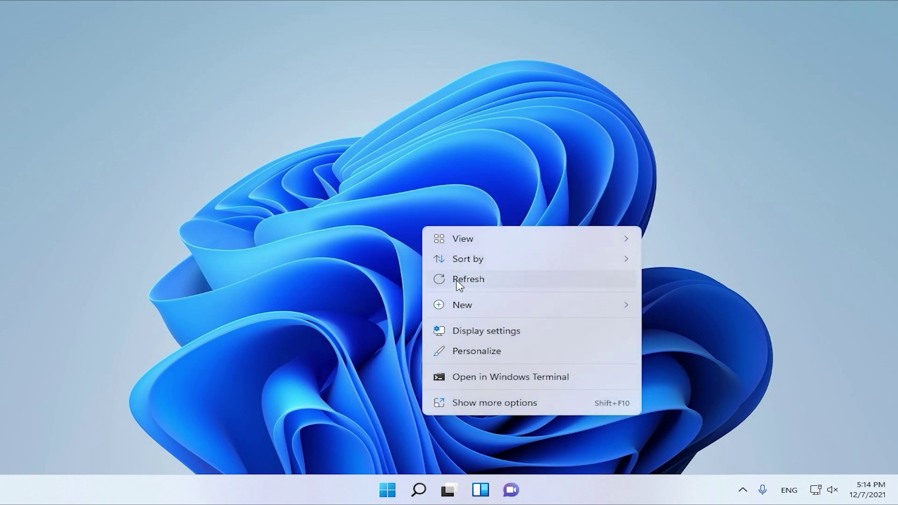
pyautogui.click(457, 281)
# Step: Launch Run from the Start menu search and move it to the screen centre
pyautogui.click(392, 491)
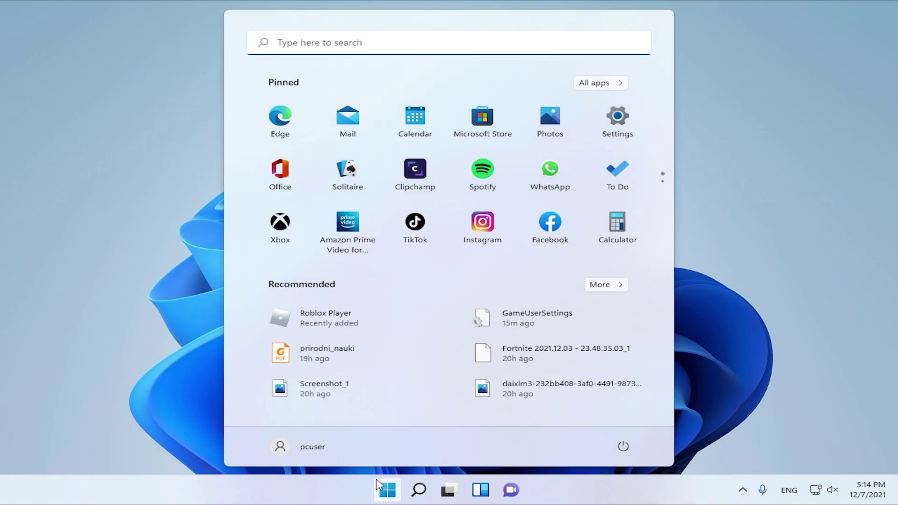
pyautogui.write('run')
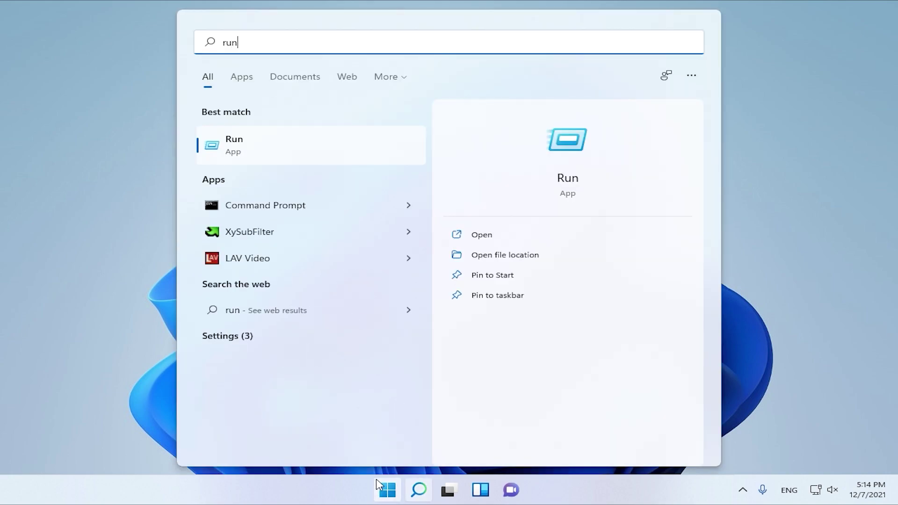
pyautogui.press('Return')
pyautogui.moveTo(127, 352); pyautogui.dragTo(403, 187)
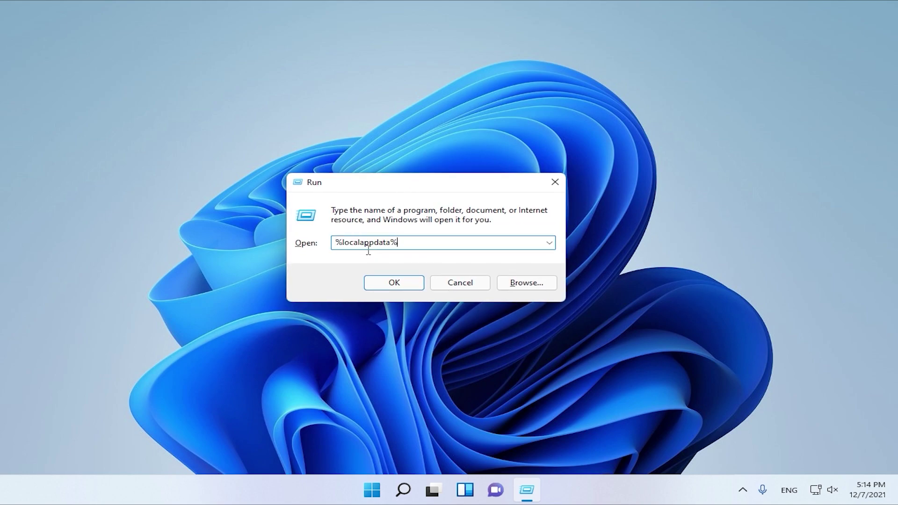
# Step: Open AppData\Local and navigate into FortniteGame\Saved\Config\WindowsClient
pyautogui.click(406, 284)
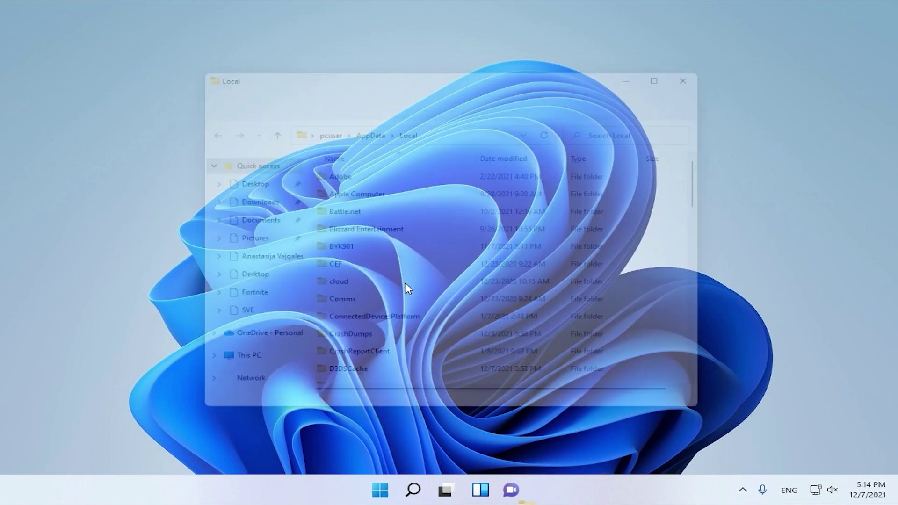
pyautogui.moveTo(726, 194); pyautogui.dragTo(725, 225)
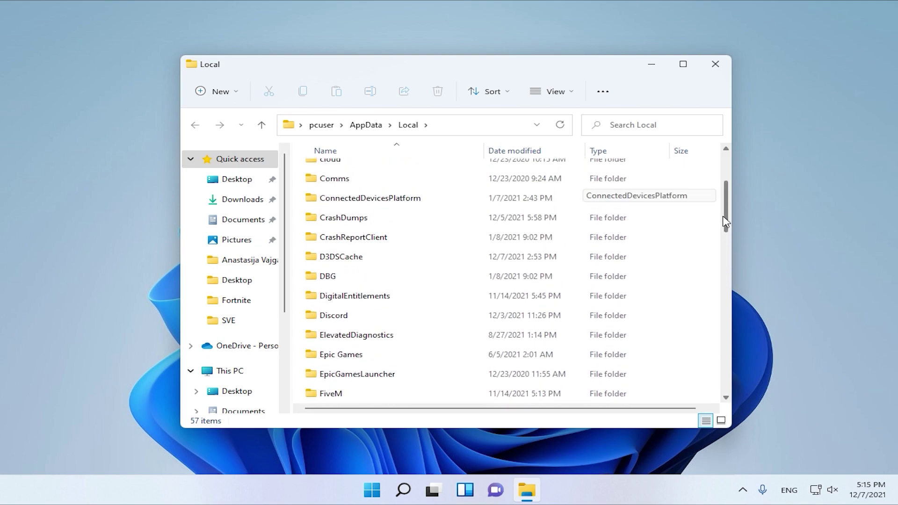
pyautogui.scroll(-1, 328, 361)
pyautogui.doubleClick(337, 356)
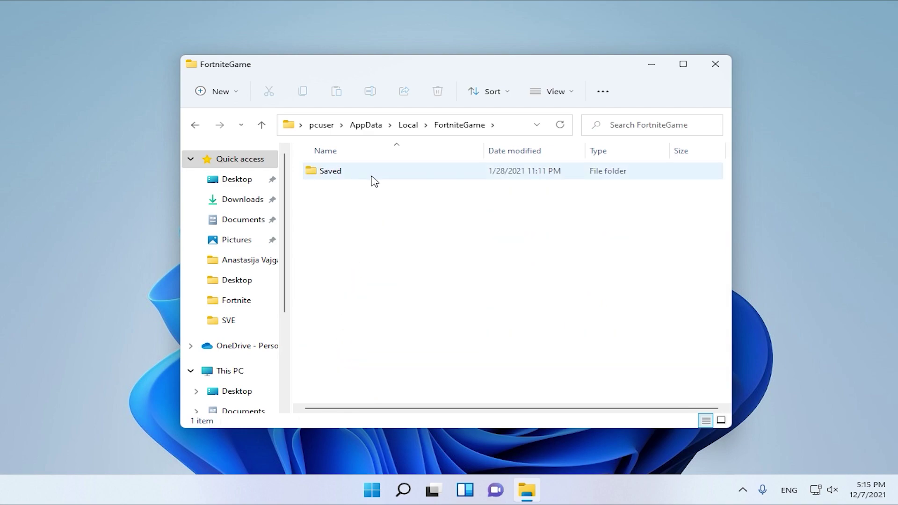
pyautogui.doubleClick(372, 172)
pyautogui.doubleClick(380, 191)
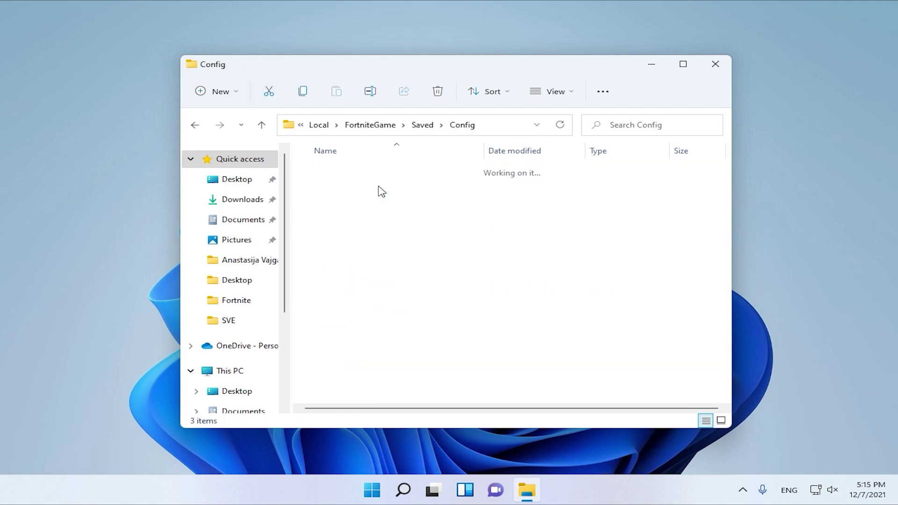
pyautogui.doubleClick(386, 191)
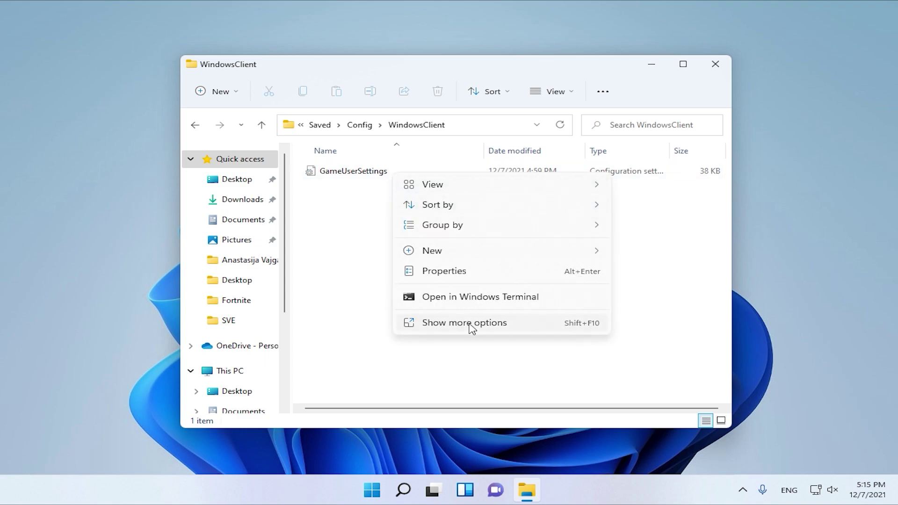
pyautogui.click(470, 324)
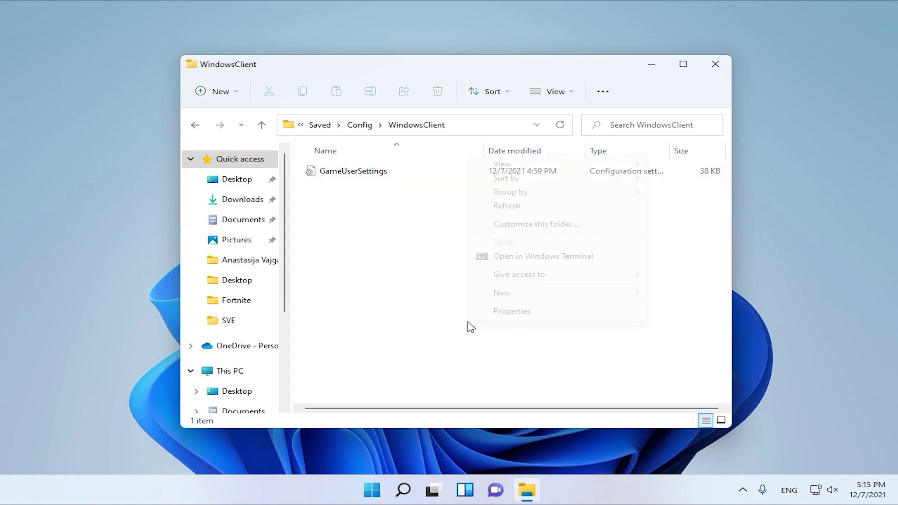
# Step: Check Read-only is off for WindowsClient and GameUserSettings, then open GameUserSettings in Notepad
pyautogui.click(506, 312)
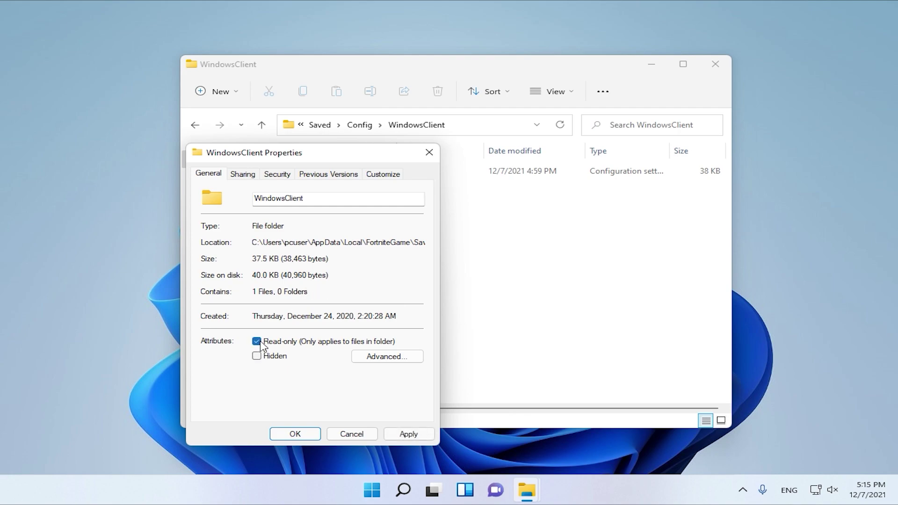
pyautogui.click(429, 152)
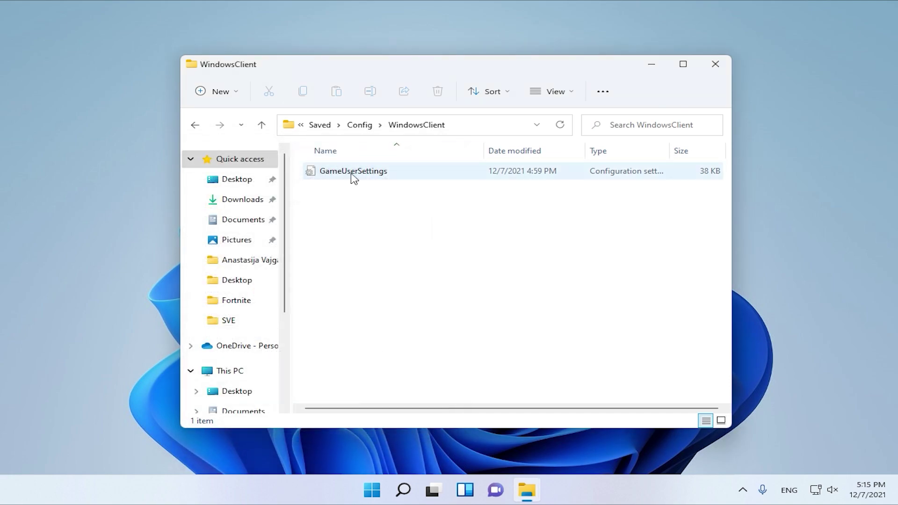
pyautogui.click(341, 173)
pyautogui.rightClick(343, 174)
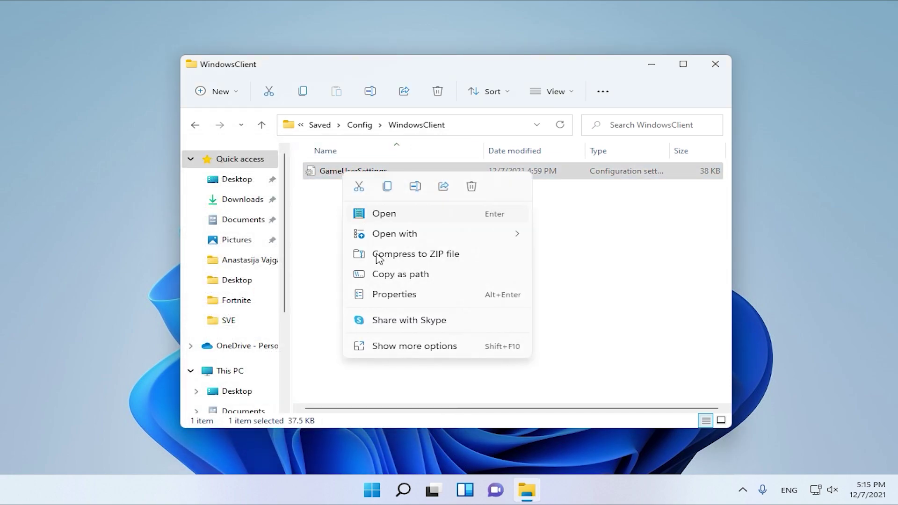
pyautogui.click(396, 351)
pyautogui.click(401, 336)
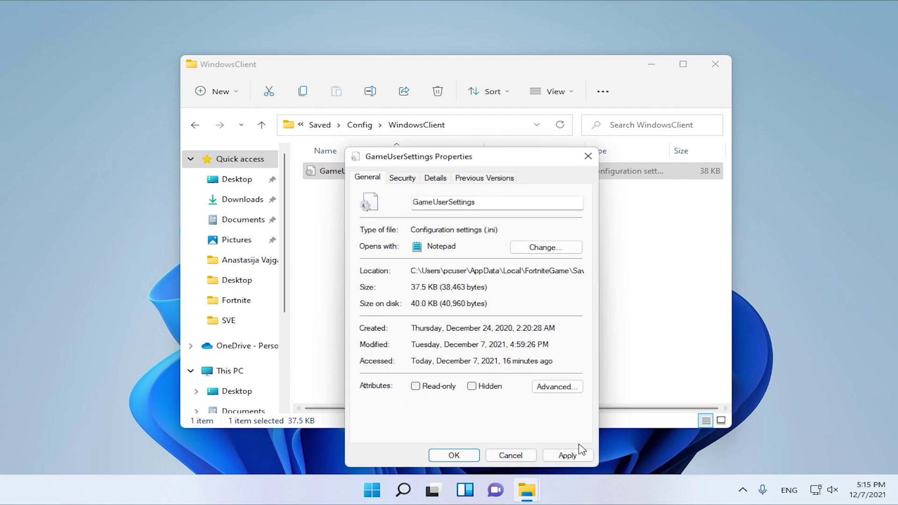
pyautogui.click(588, 156)
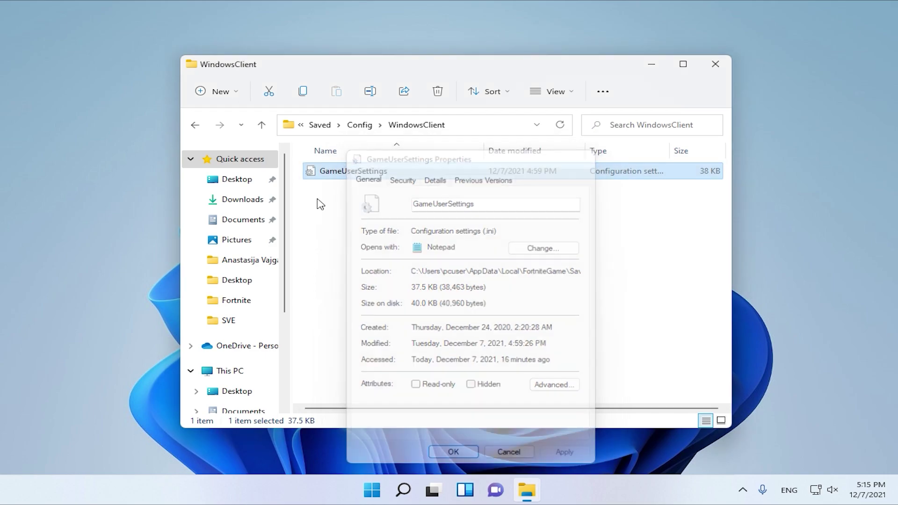
pyautogui.doubleClick(334, 178)
# Step: Maximize Notepad and check ResolutionSizeX=1280 and ResolutionSizeY=800 entries
pyautogui.click(555, 103)
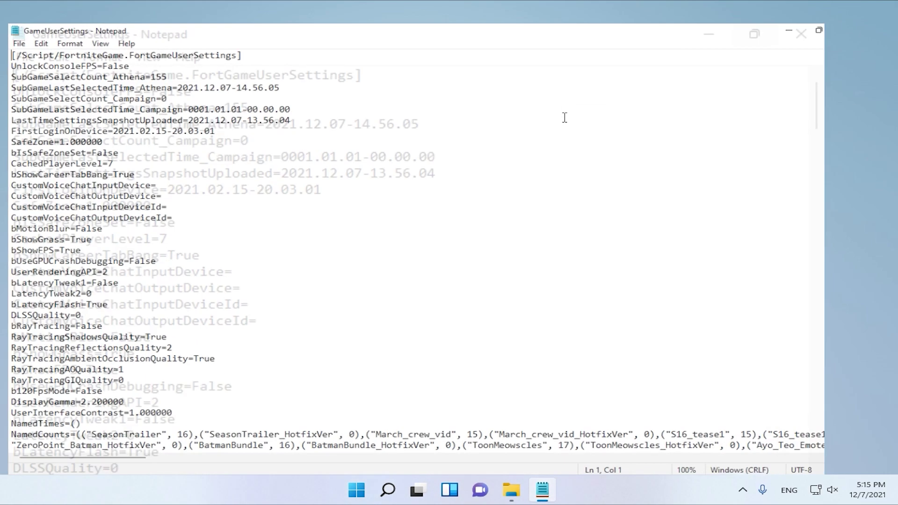
pyautogui.scroll(-6, 177, 248)
pyautogui.scroll(-20, 177, 248)
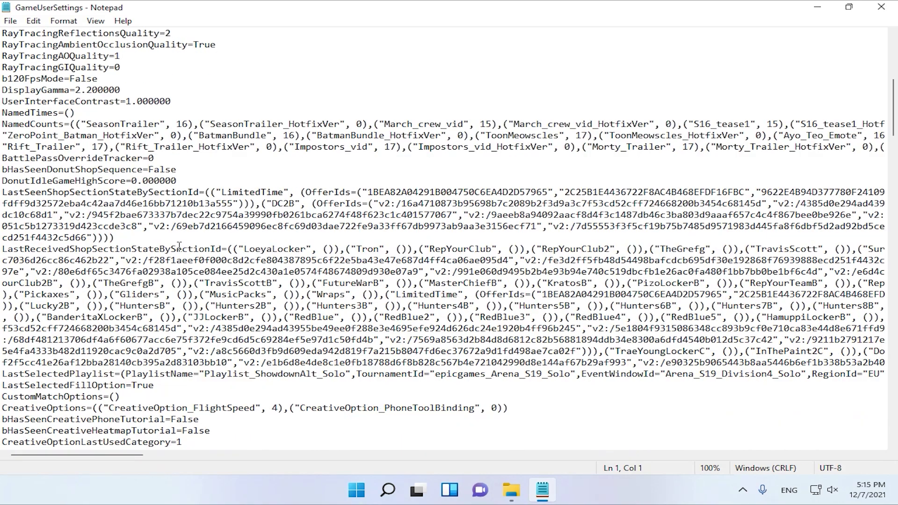
pyautogui.scroll(-14, 177, 265)
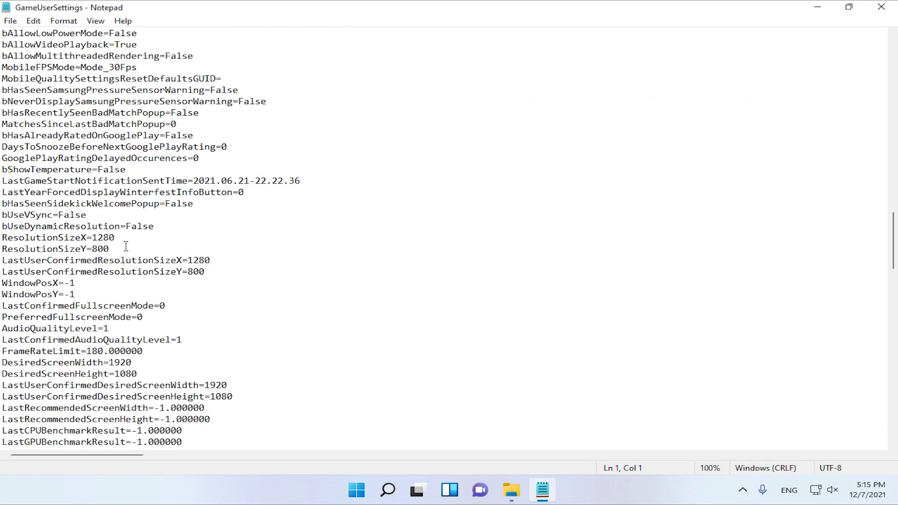
pyautogui.moveTo(213, 273); pyautogui.dragTo(197, 264)
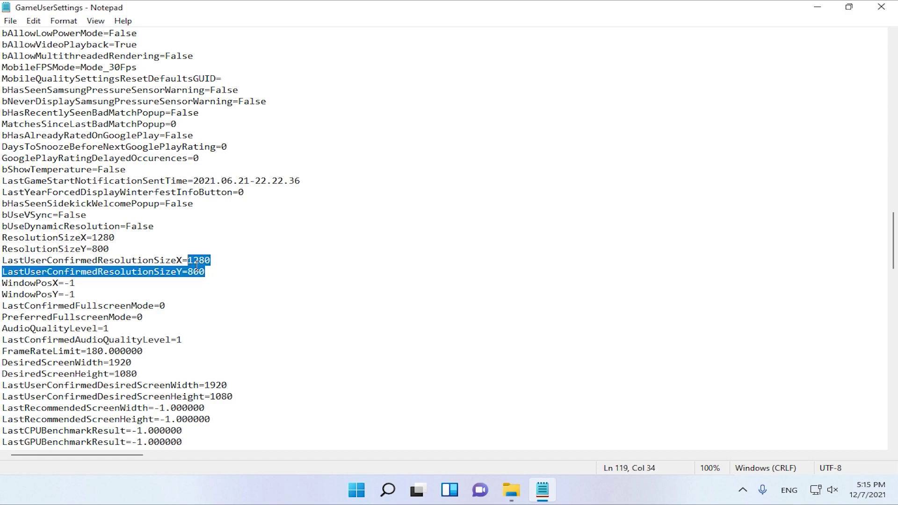
pyautogui.moveTo(114, 252); pyautogui.dragTo(102, 242)
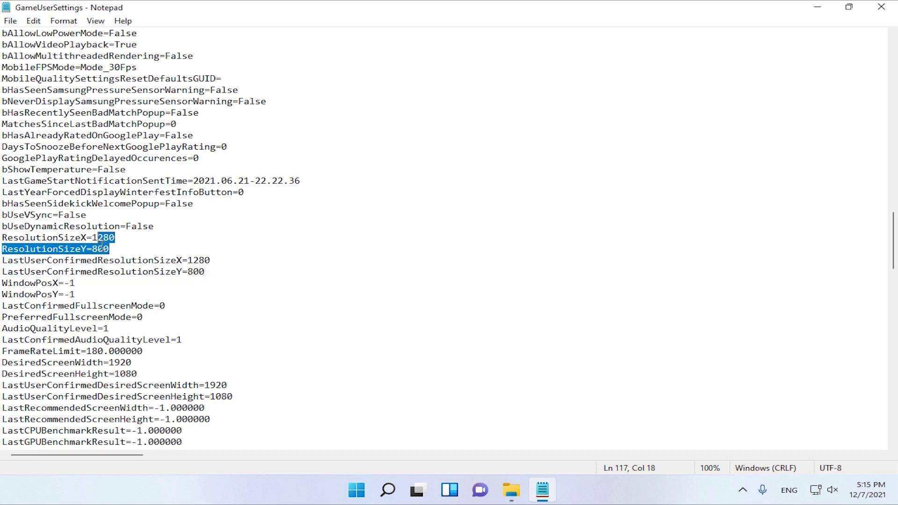
pyautogui.click(229, 274)
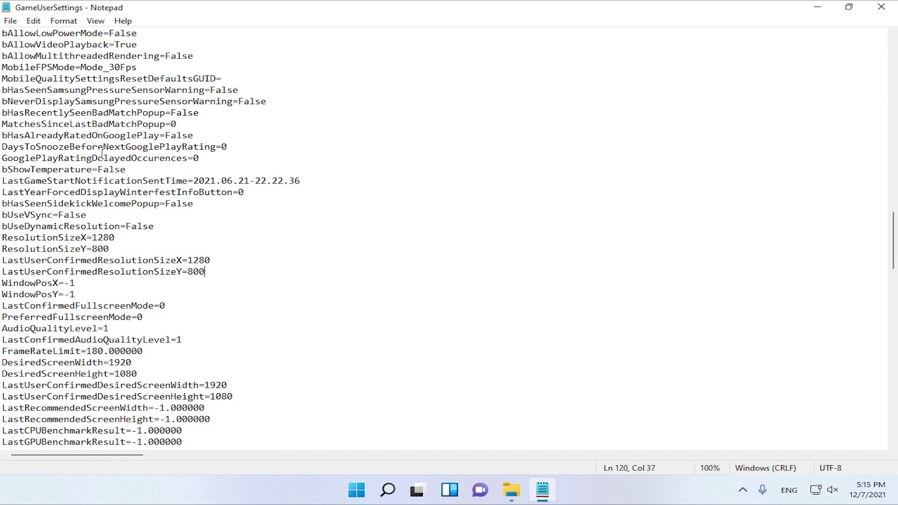
# Step: Save GameUserSettings, then close Notepad and File Explorer
pyautogui.click(10, 20)
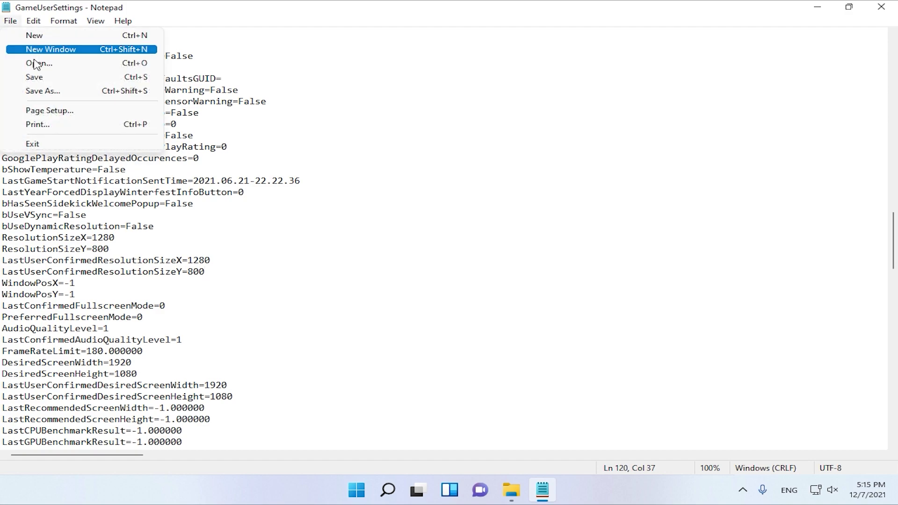
pyautogui.click(42, 74)
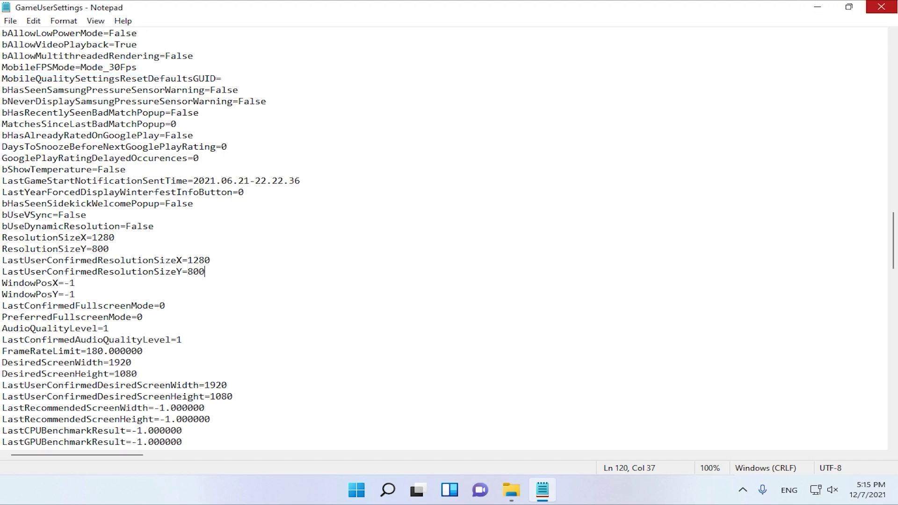
pyautogui.click(882, 7)
pyautogui.click(711, 62)
# Step: Refresh the Windows desktop several times
pyautogui.rightClick(421, 145)
pyautogui.click(453, 195)
pyautogui.rightClick(453, 195)
pyautogui.click(491, 248)
pyautogui.rightClick(403, 205)
pyautogui.click(476, 257)
pyautogui.rightClick(453, 255)
pyautogui.click(512, 306)
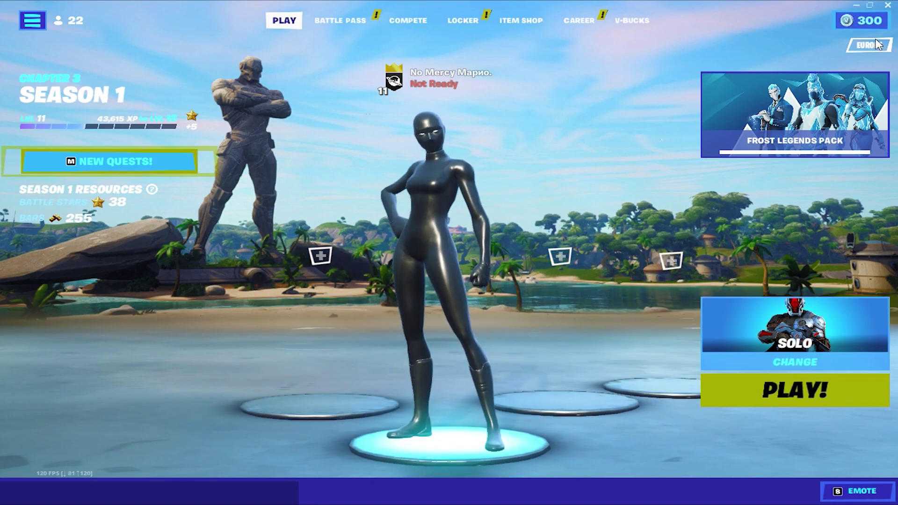
# Step: Open Fortnite's Video settings to confirm Textures are Low and Show FPS is On
pyautogui.click(21, 15)
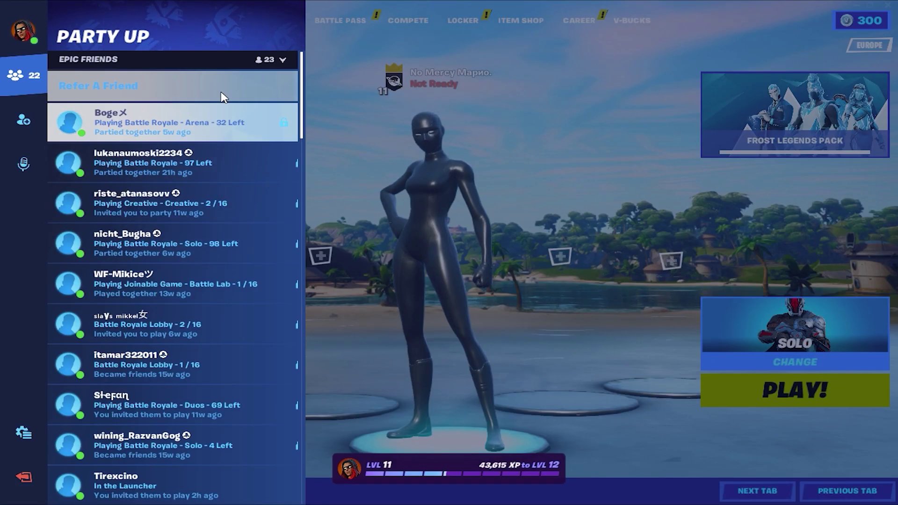
pyautogui.click(24, 433)
pyautogui.click(99, 71)
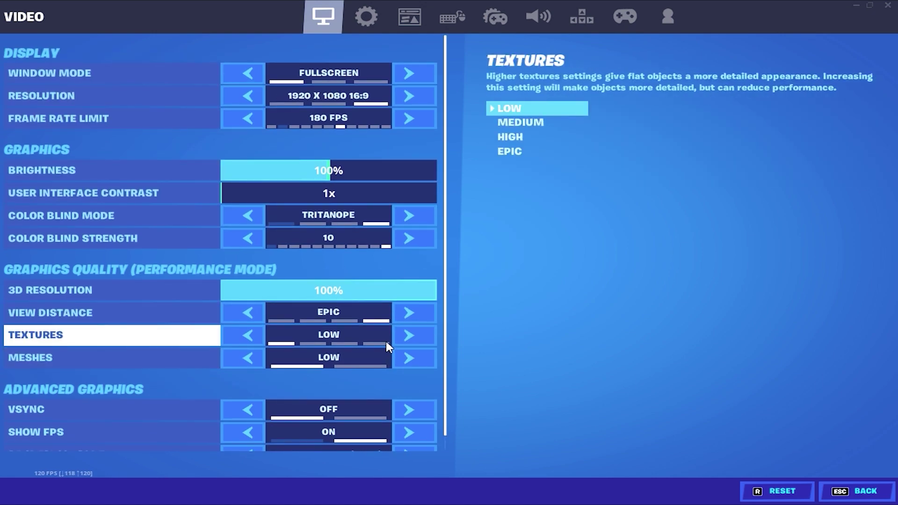
# Step: Return to the lobby and search Windows for 'msi'
pyautogui.press('Escape')
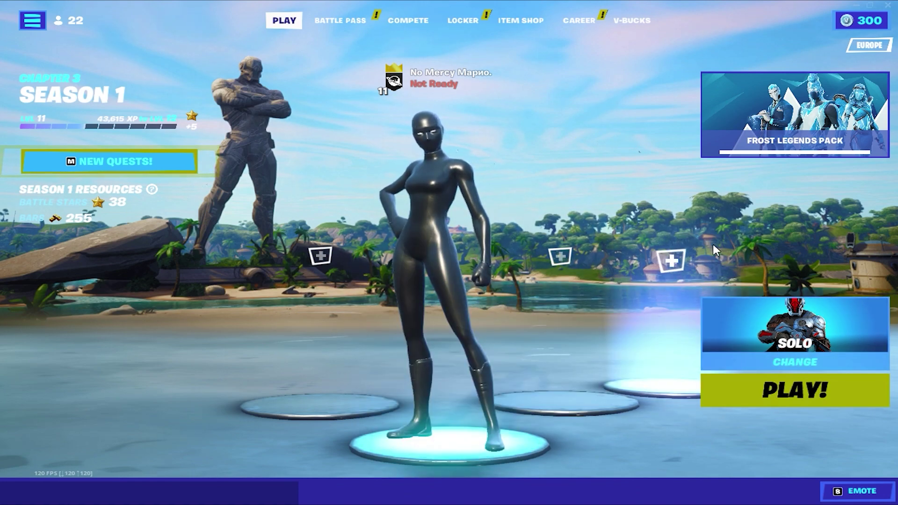
pyautogui.press('super')
pyautogui.write('msi')
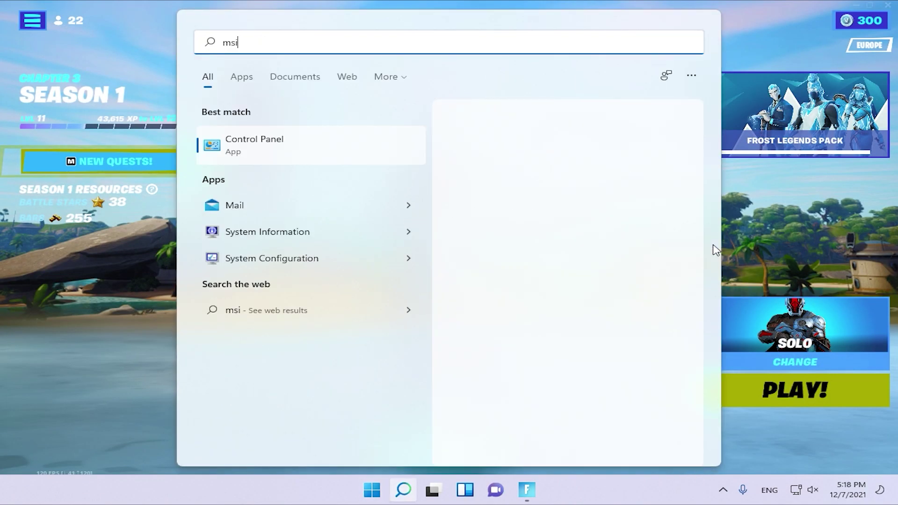
# Step: Launch MSI Afterburner, dismiss the RivaTuner warning, and start Solo matchmaking
pyautogui.click(275, 187)
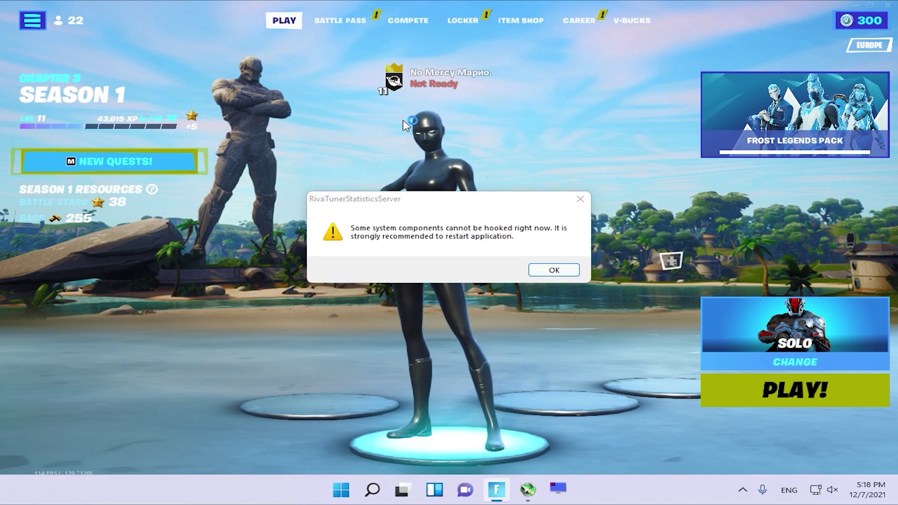
pyautogui.click(550, 267)
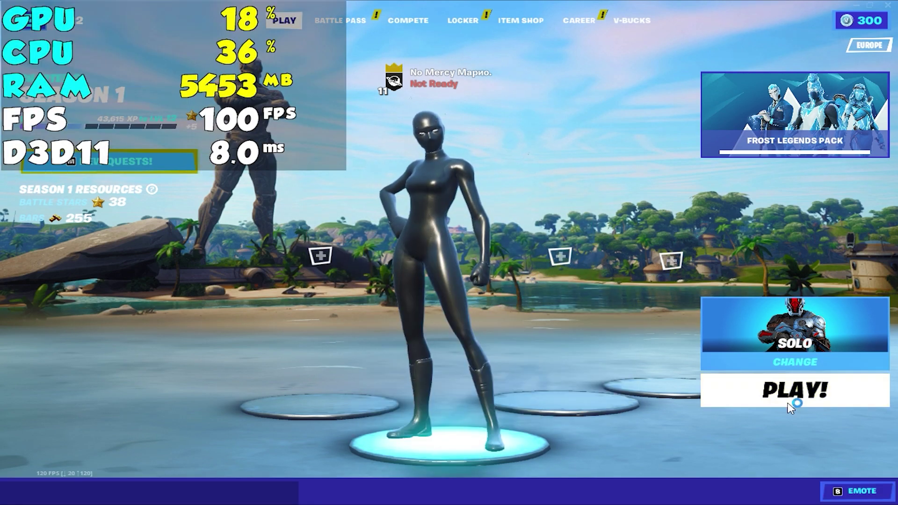
pyautogui.click(787, 399)
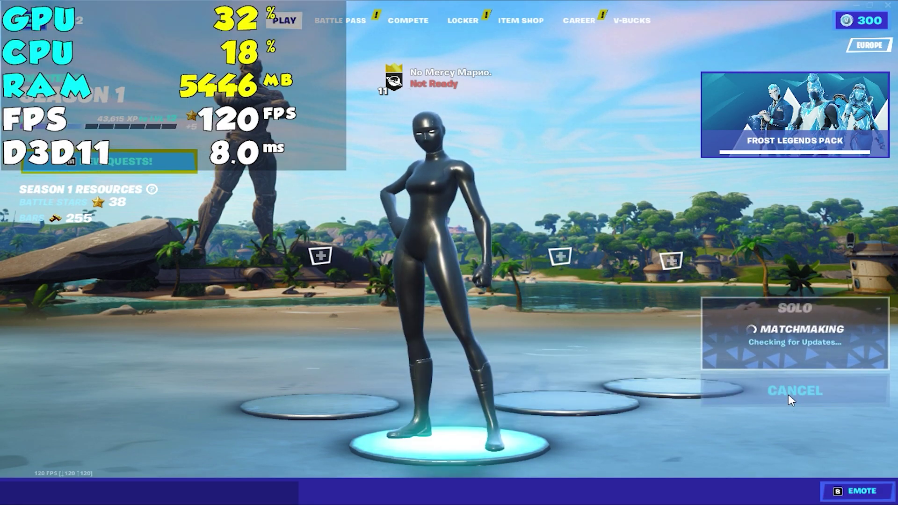